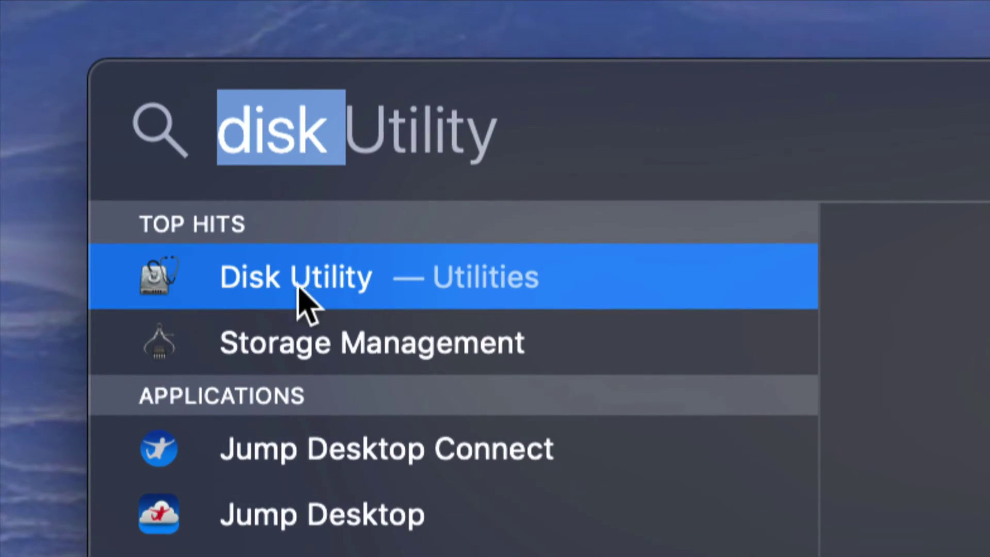
Step: Launch Disk Utility and collapse the Fusion Drive and Lexar drive trees in the sidebar
click(313, 293)
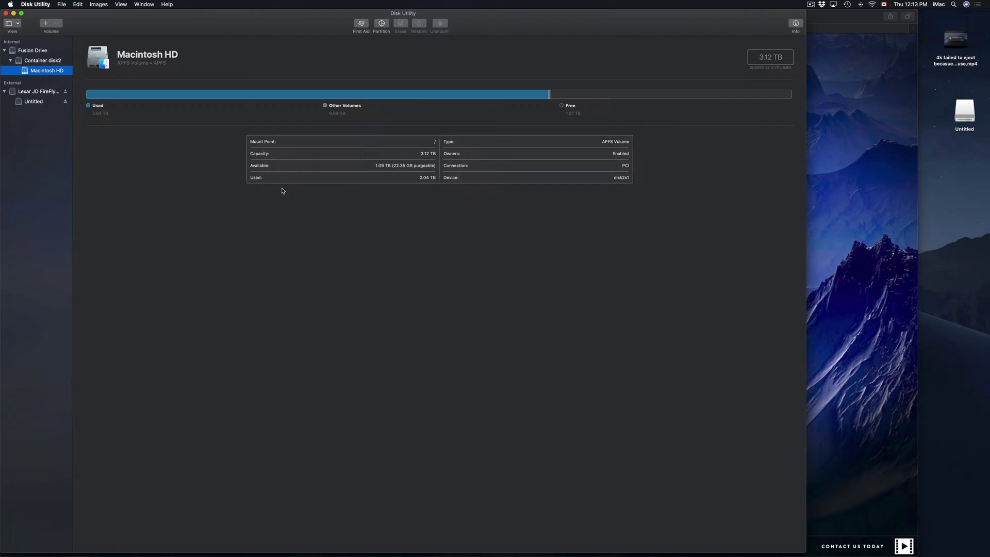
drag(195, 22, 417, 22)
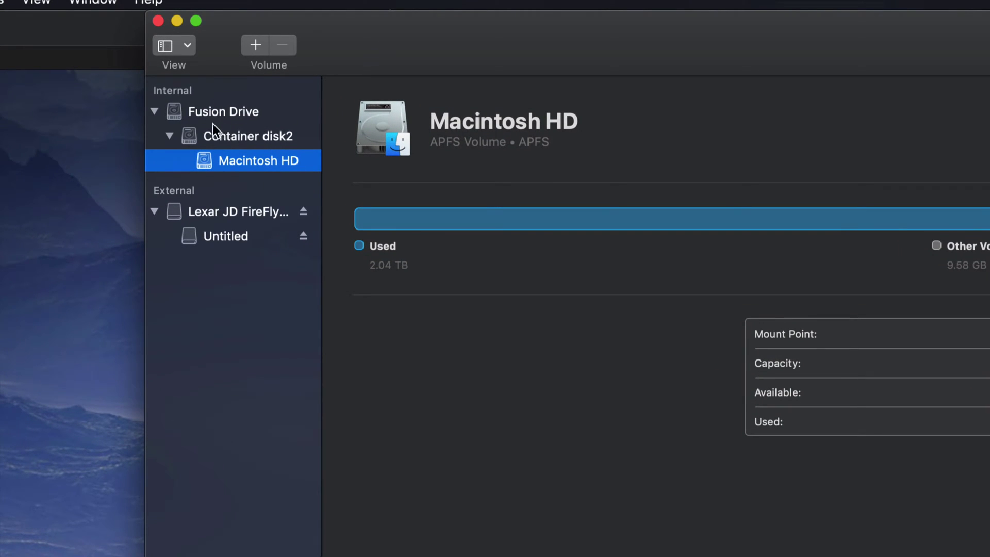
click(155, 112)
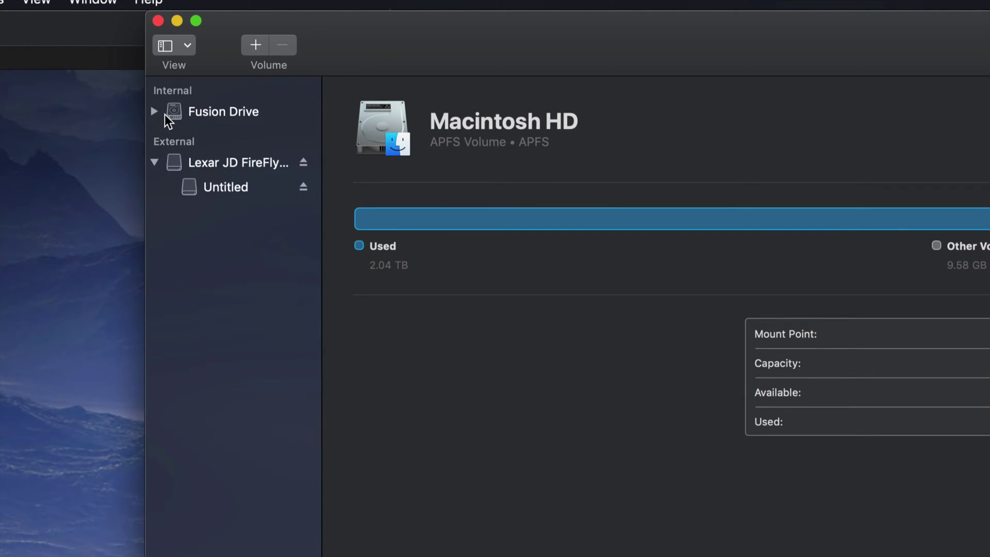
click(155, 162)
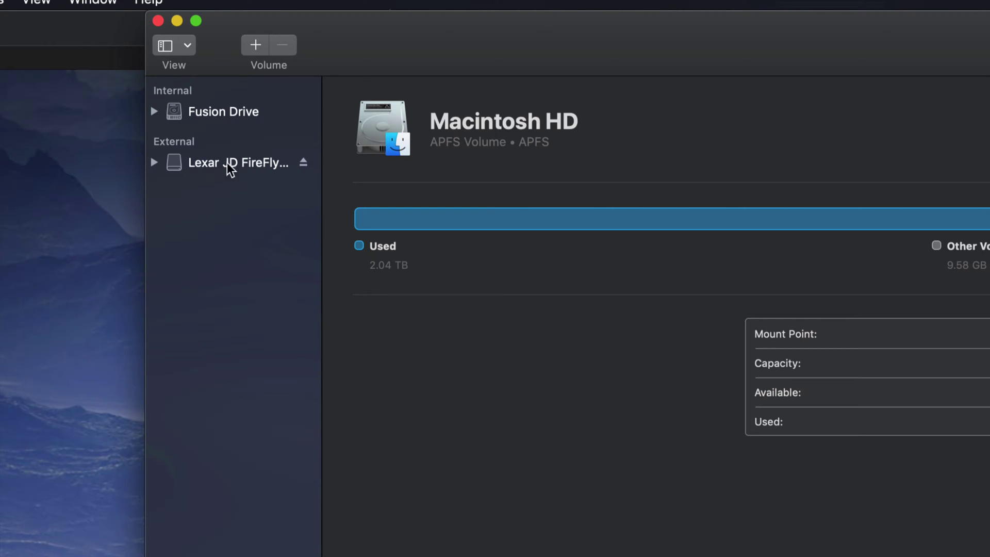
Step: Expand the Lexar JD FireFly Media drive and view its Untitled volume
click(256, 169)
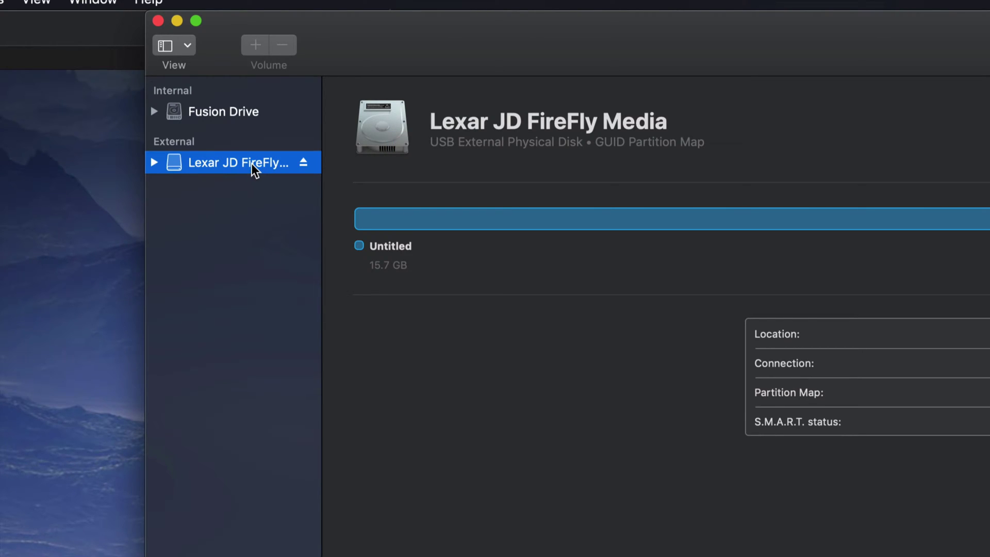
click(251, 163)
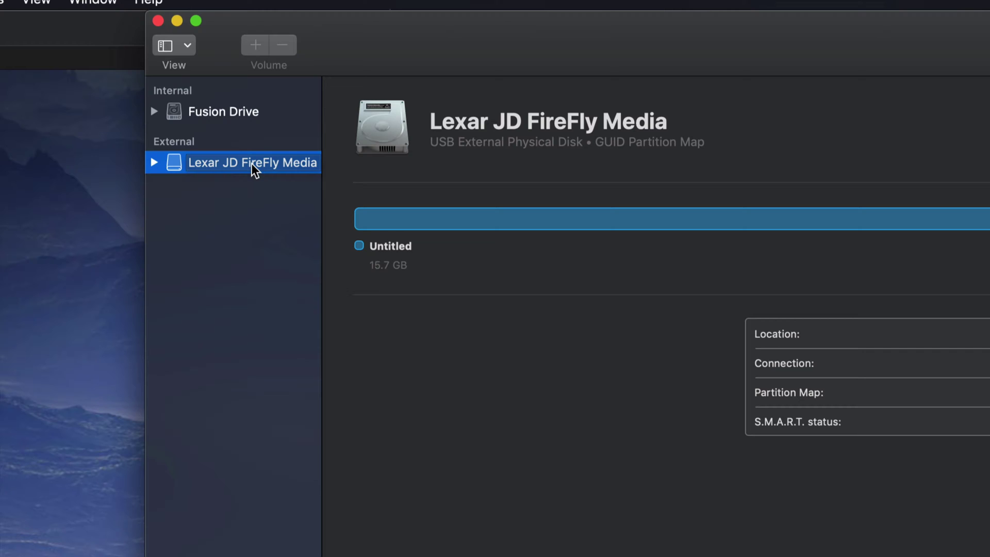
click(152, 163)
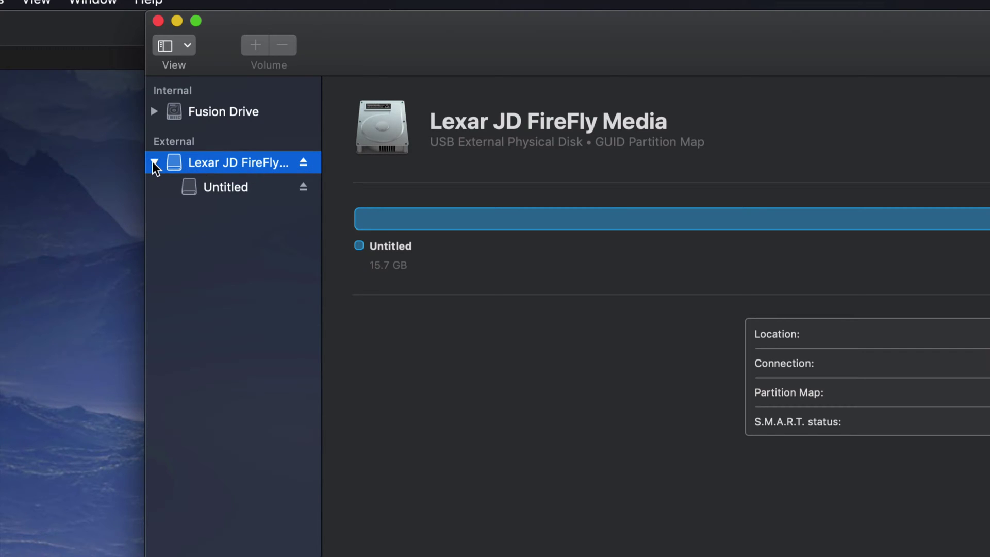
click(239, 190)
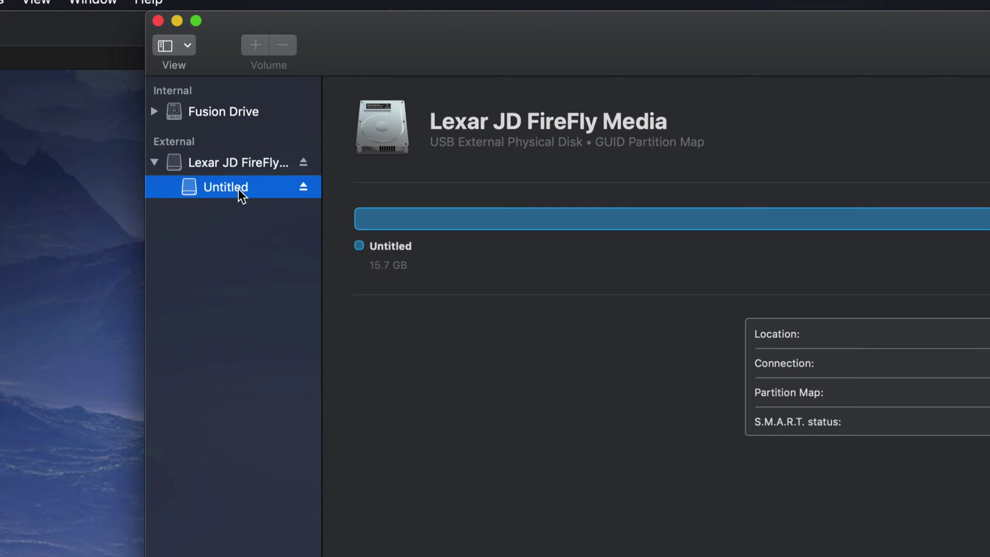
Step: Show the Lexar JD FireFly Media disk details: a 16.04 GB GUID-partitioned USB disk
click(243, 165)
click(248, 184)
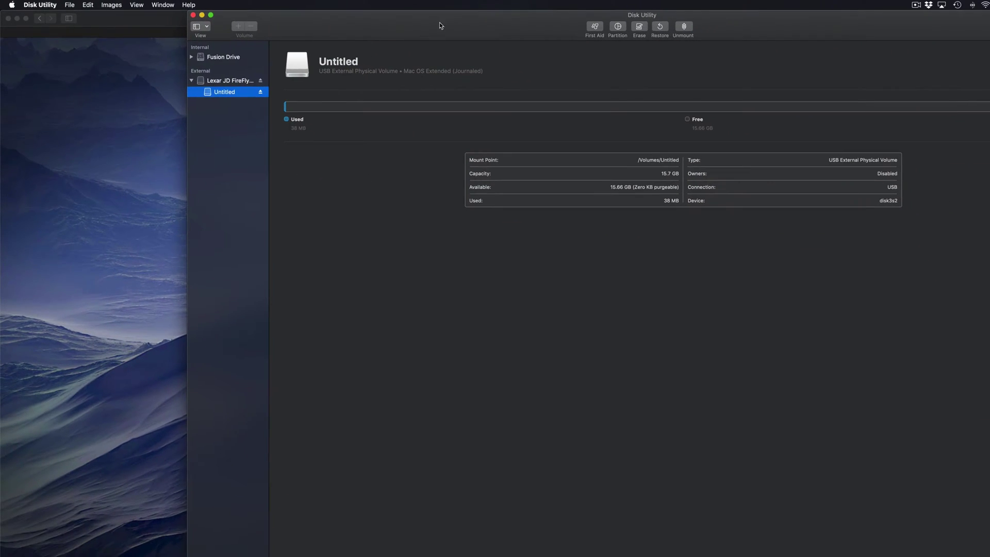
drag(440, 23, 416, 27)
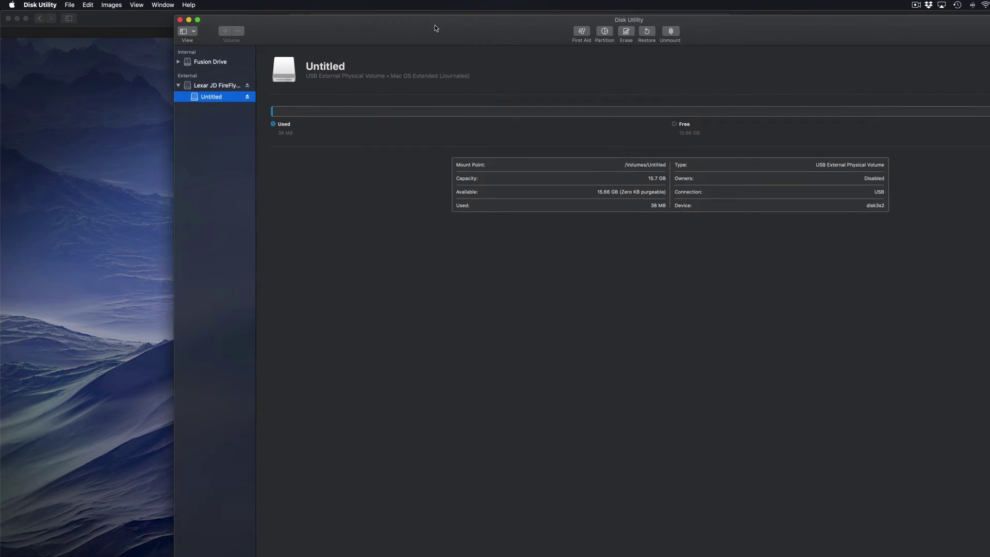
click(195, 86)
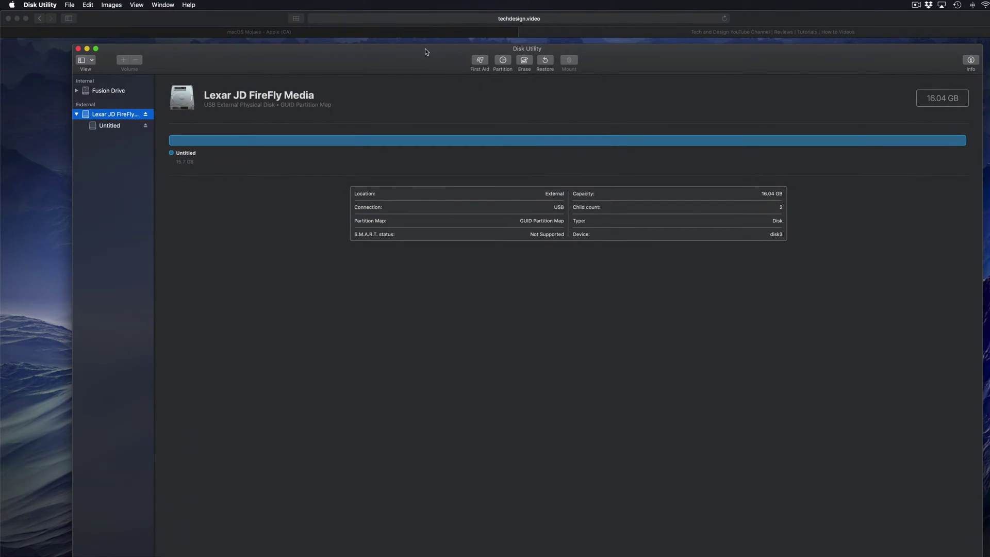
drag(425, 49, 413, 21)
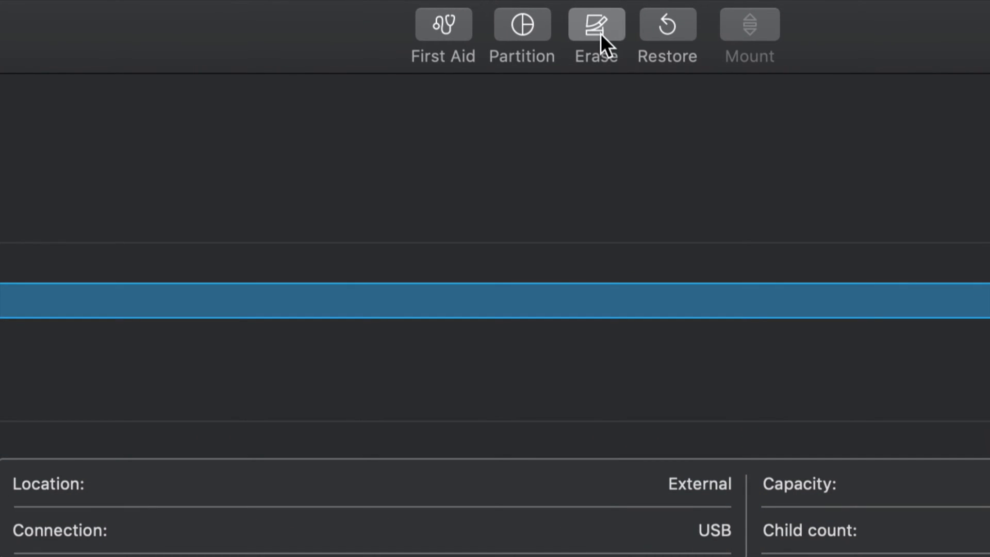
Step: Set the Lexar drive's erase options to ExFAT format and Master Boot Record scheme
click(600, 34)
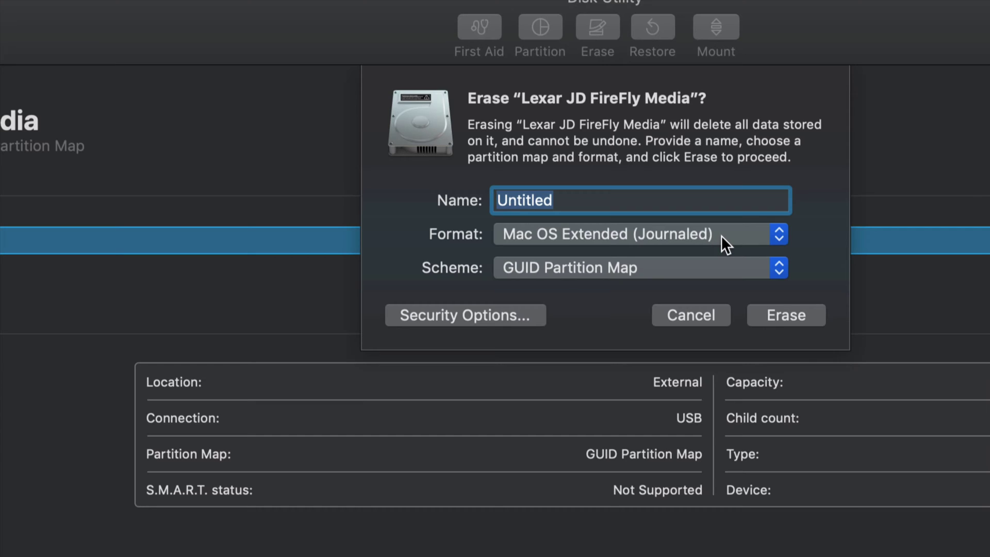
click(775, 232)
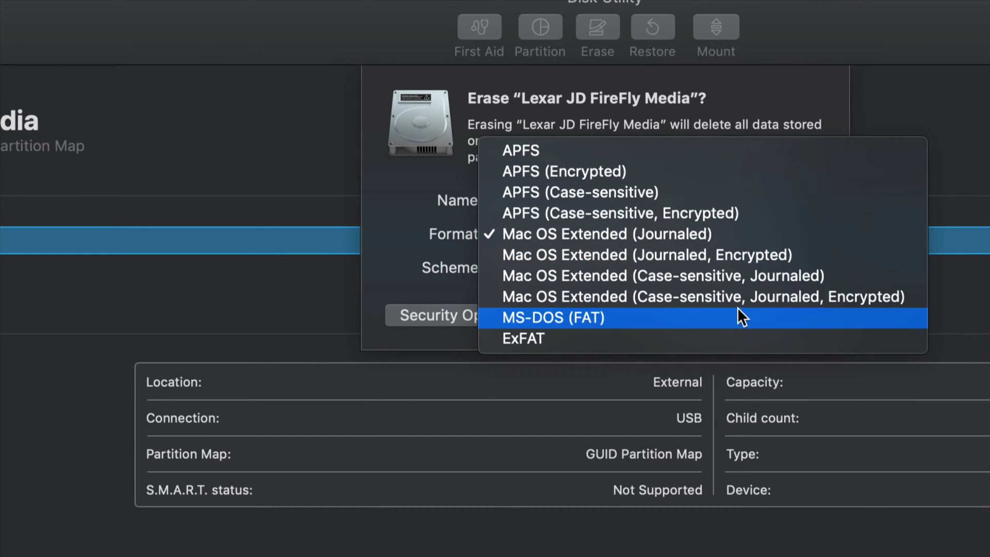
click(710, 337)
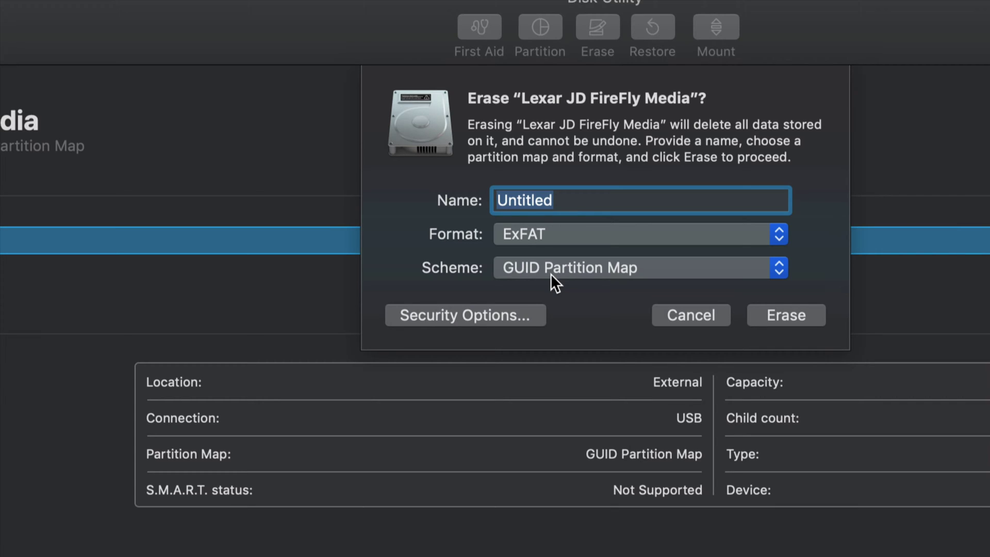
click(561, 263)
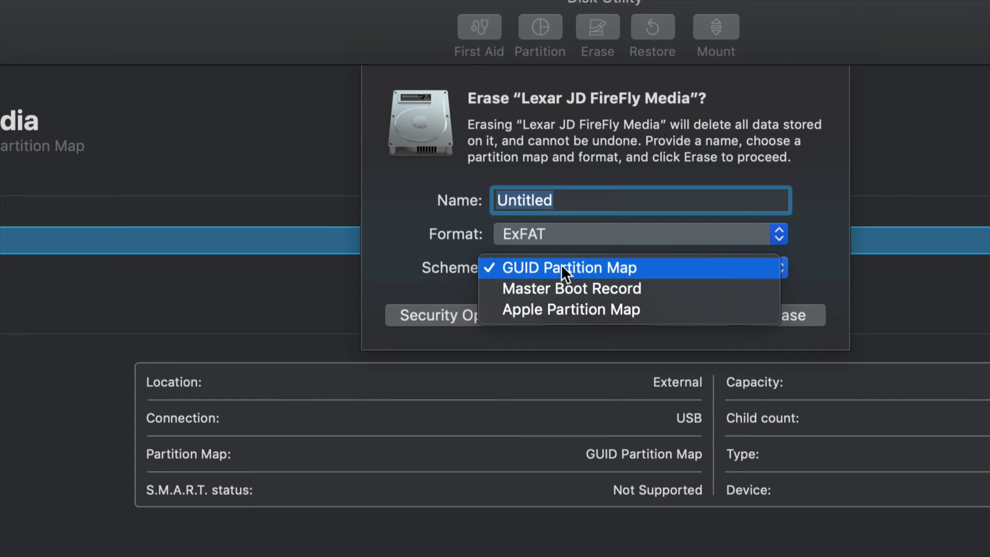
click(540, 291)
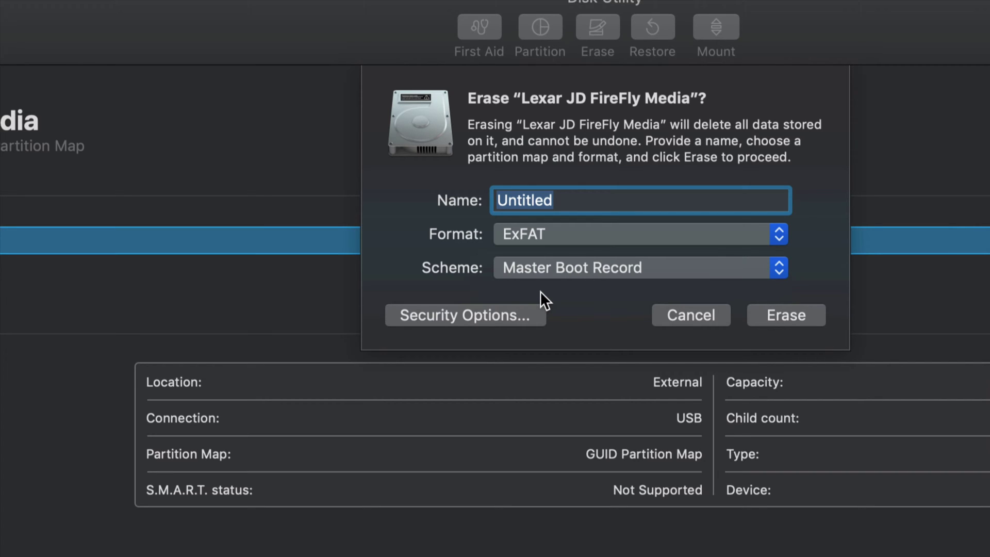
Step: Erase the Lexar drive and dismiss the completion notice once it finishes
click(782, 318)
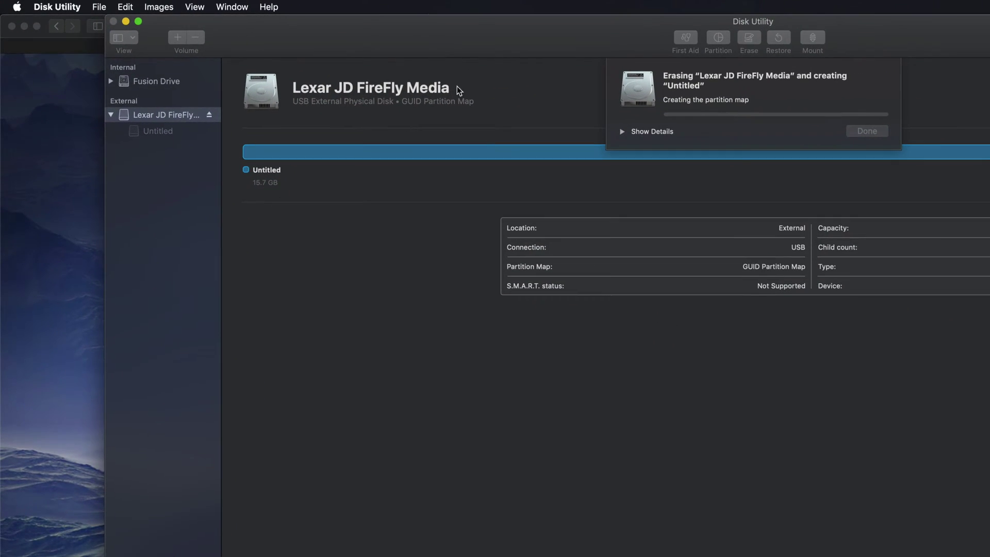
drag(547, 38, 452, 25)
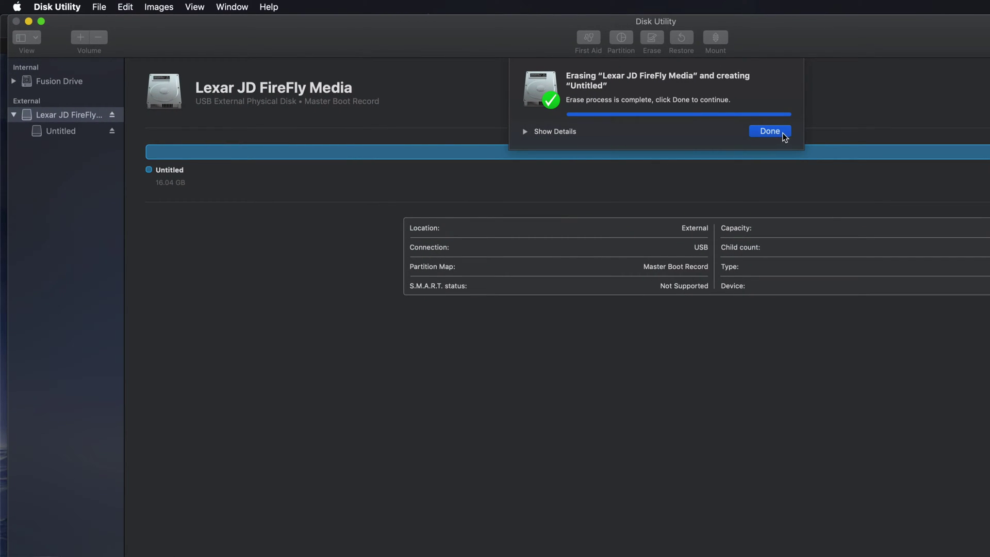
click(782, 135)
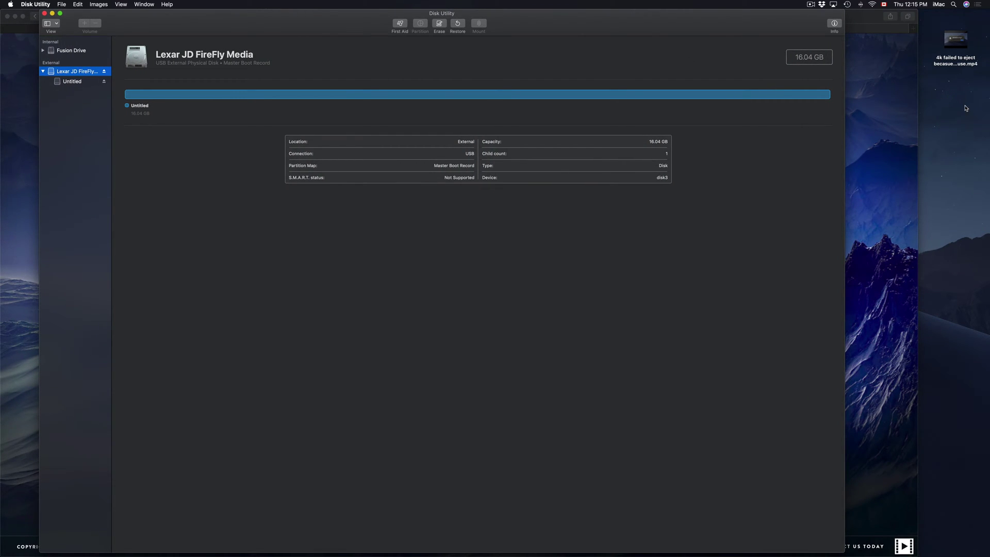
click(965, 107)
mouse_move(69, 551)
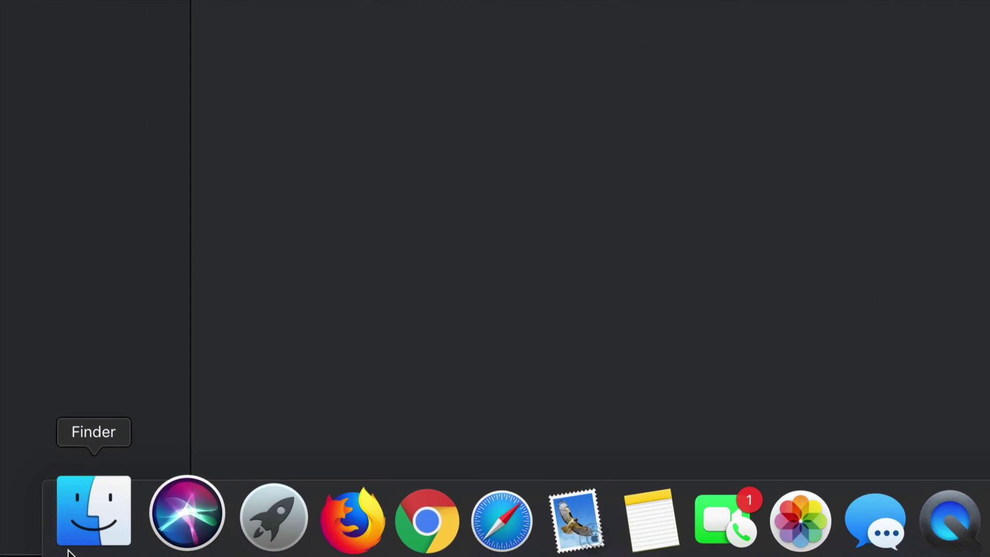
click(77, 533)
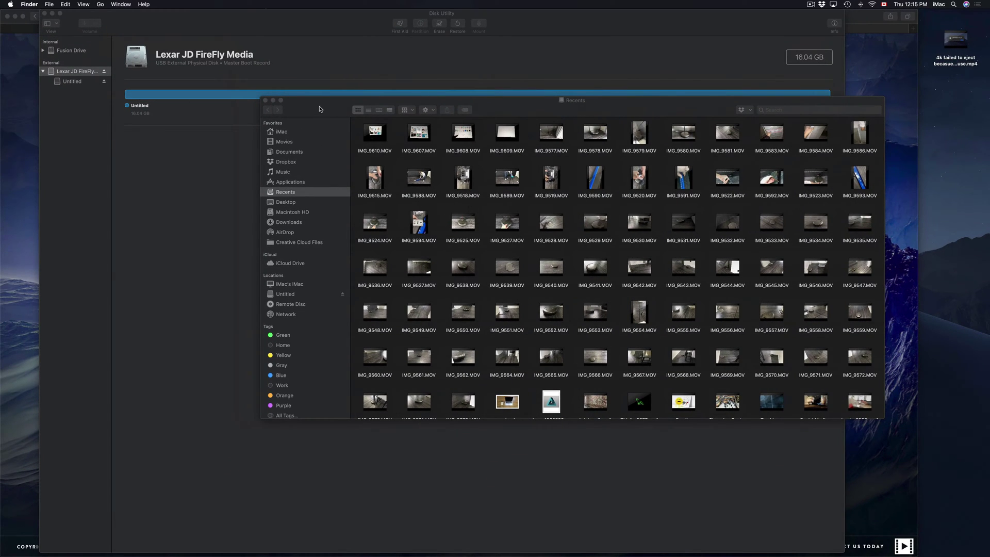
drag(322, 113, 241, 216)
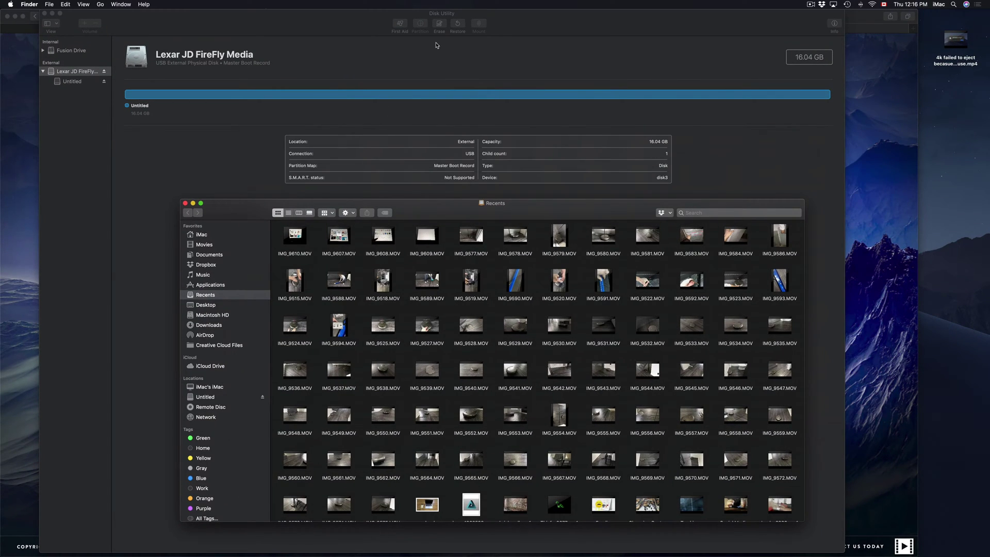
click(348, 29)
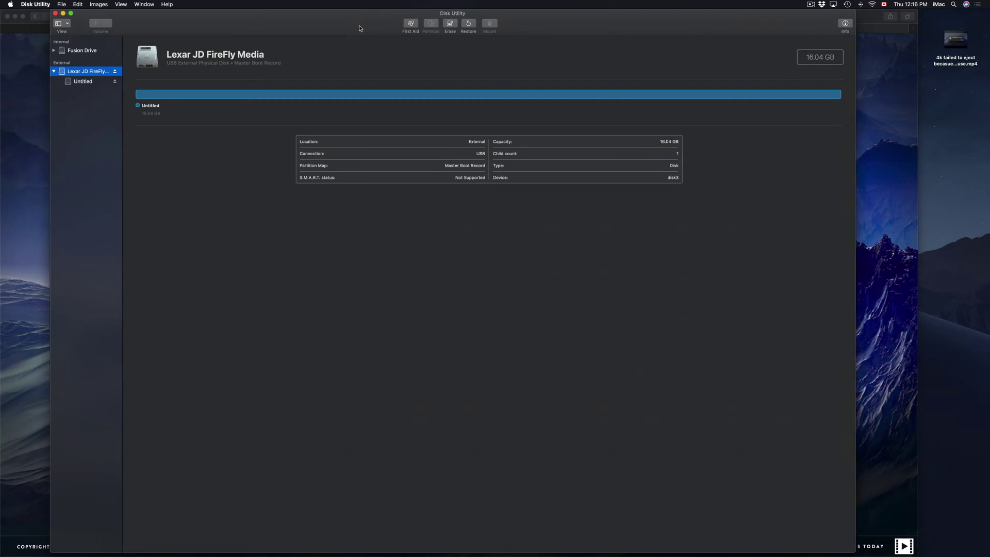
Step: Prepare a second erase of the Lexar drive using MS-DOS (FAT) and Master Boot Record
drag(348, 29, 365, 35)
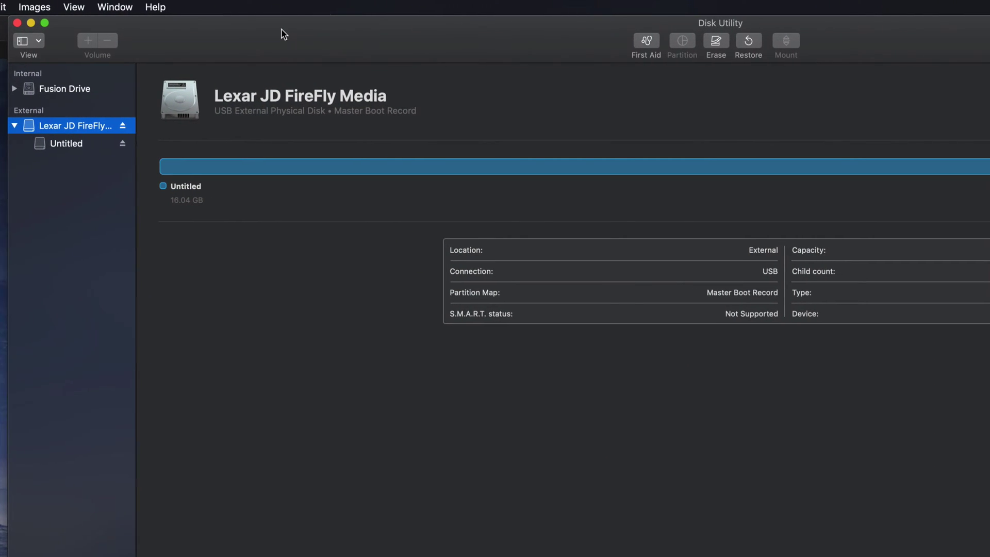
click(716, 42)
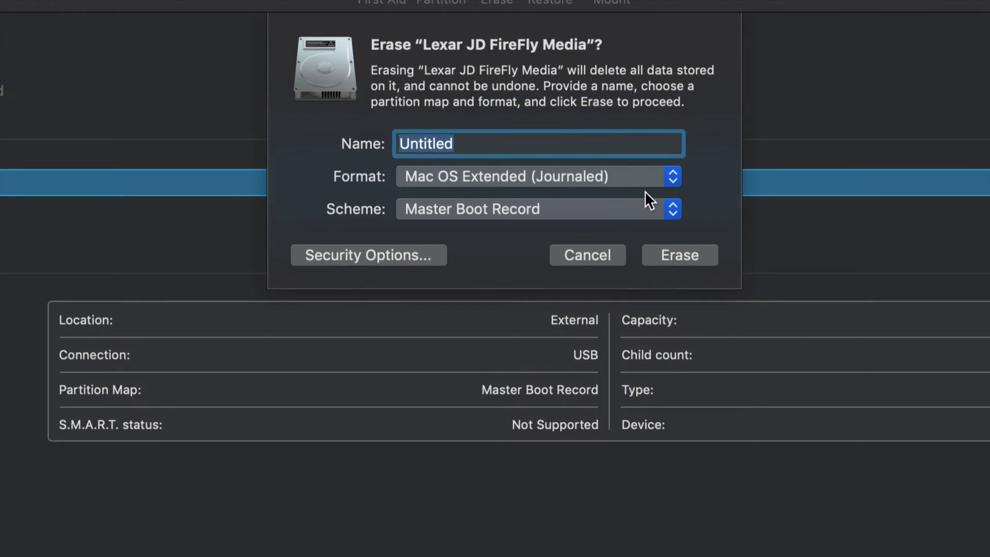
click(632, 162)
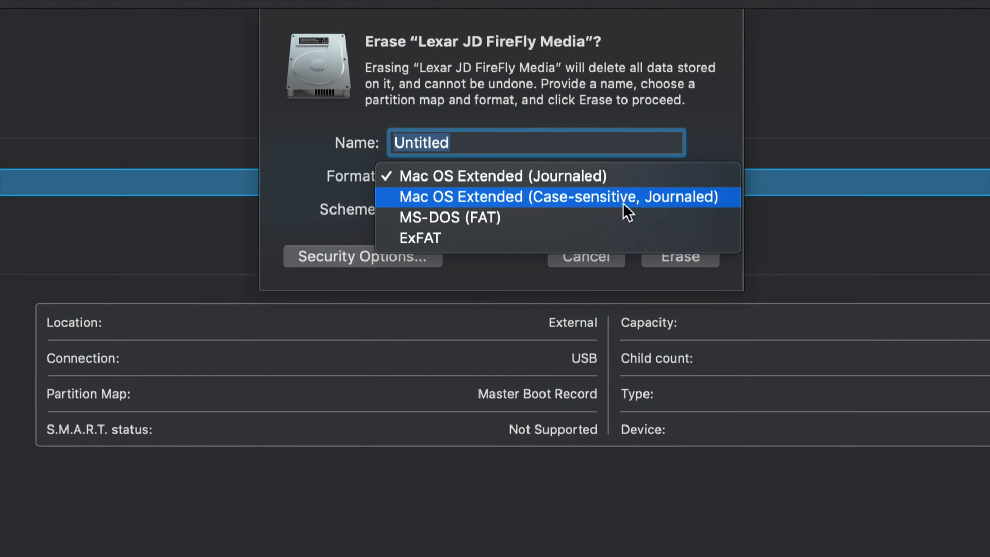
click(587, 219)
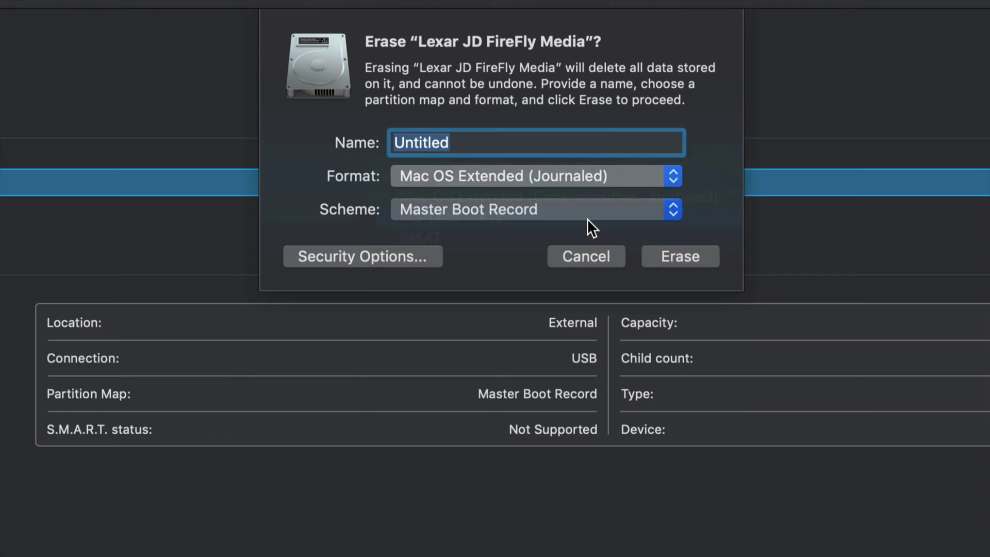
click(630, 211)
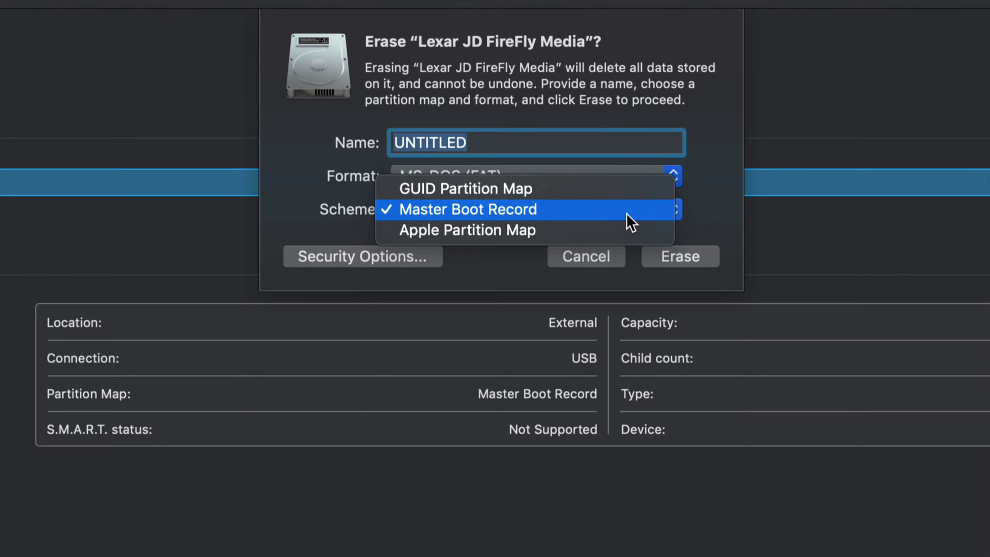
click(613, 189)
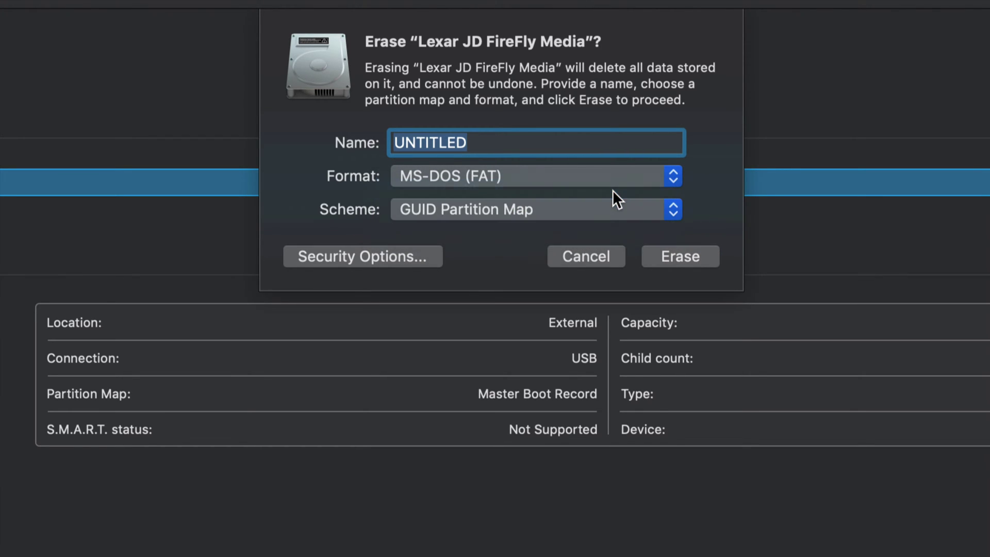
click(589, 215)
click(586, 225)
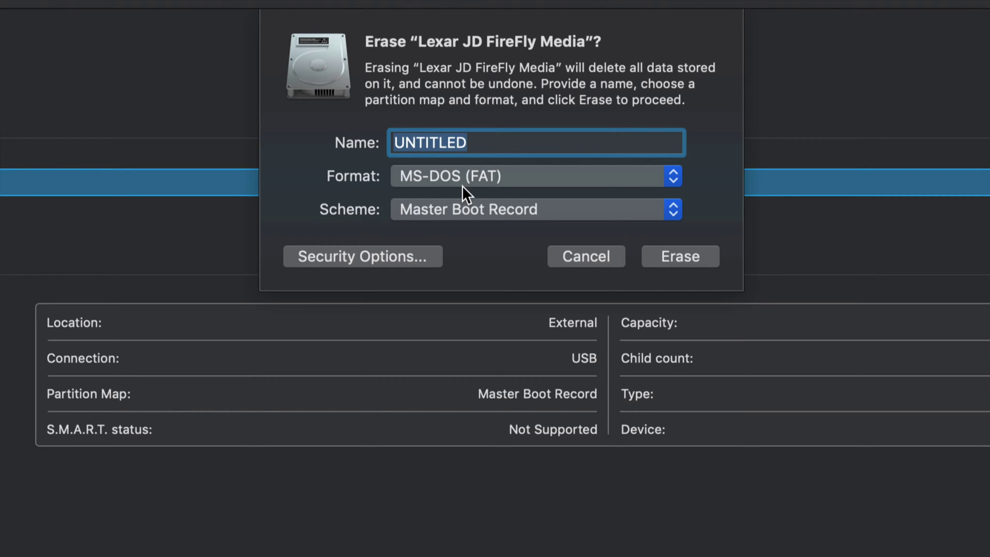
Step: Name the drive MOVIES and start the MS-DOS (FAT), Master Boot Record erase
click(475, 142)
drag(480, 143, 387, 144)
click(452, 142)
drag(481, 143, 387, 144)
text(TE)
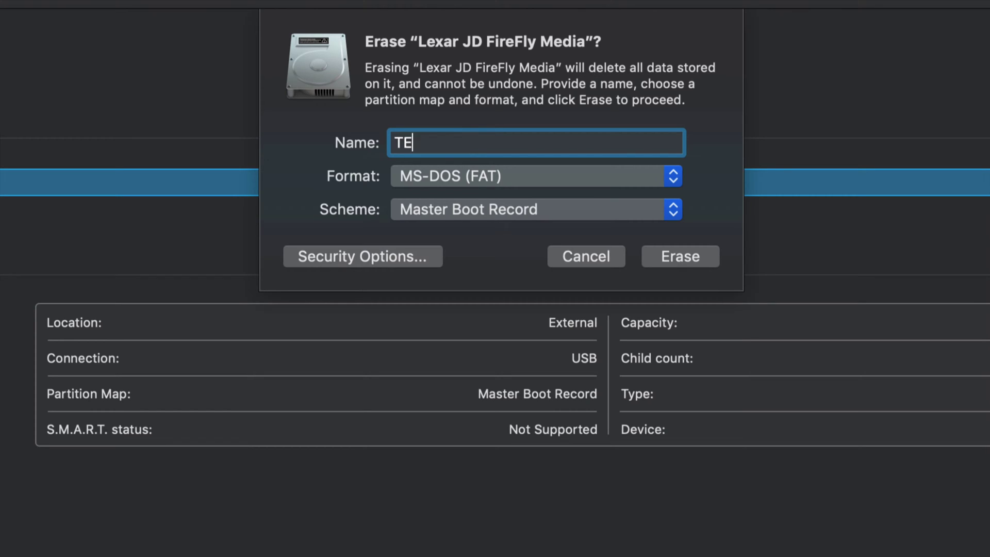
text(ST)
key(Up)
key(Right)
key(Right)
key(Right)
key(Right)
key(BackSpace)
key(BackSpace)
key(BackSpace)
key(BackSpace)
text(HA)
text(D)
key(BackSpace)
key(BackSpace)
key(BackSpace)
text(MO)
text(VIES)
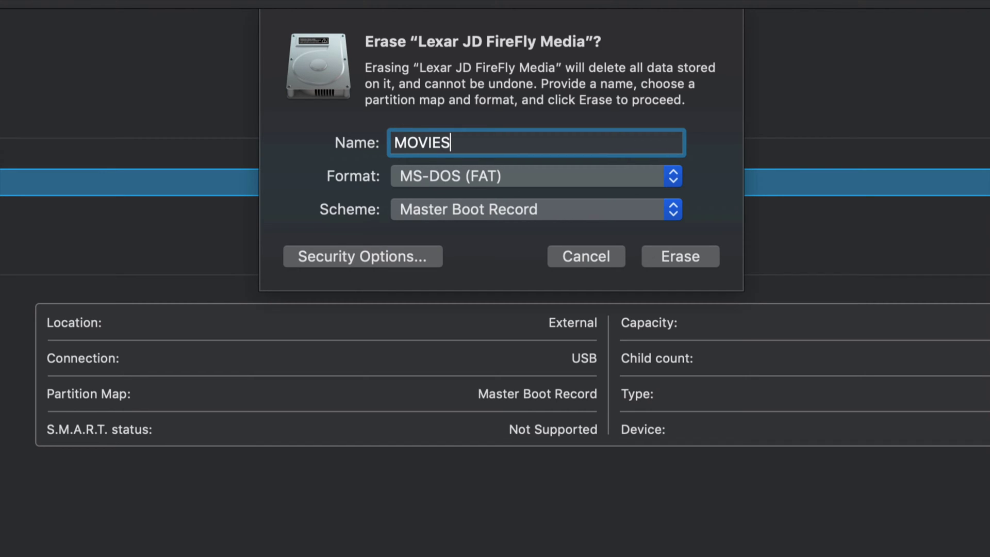
click(697, 256)
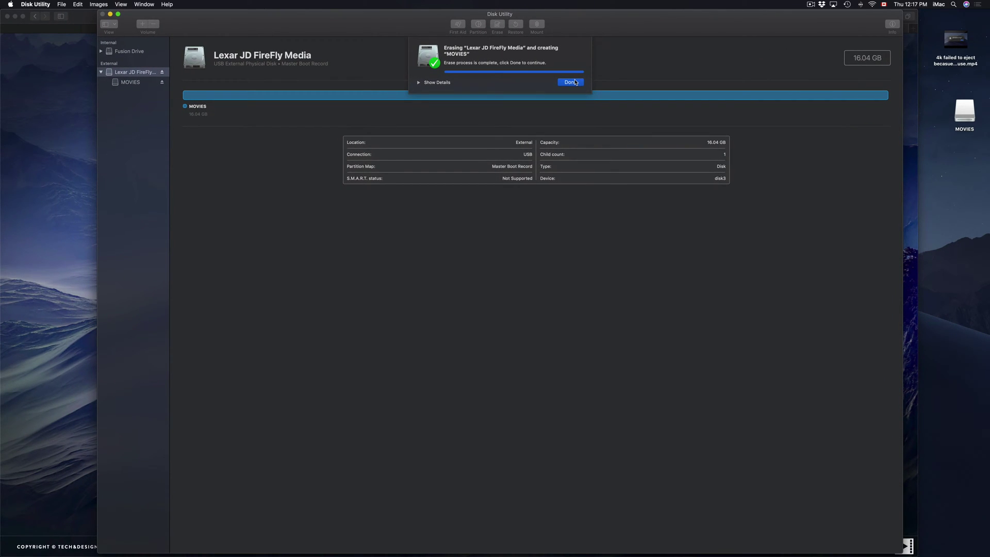
Step: Dismiss the erase-complete notice and reposition the MOVIES icon on the desktop
click(571, 82)
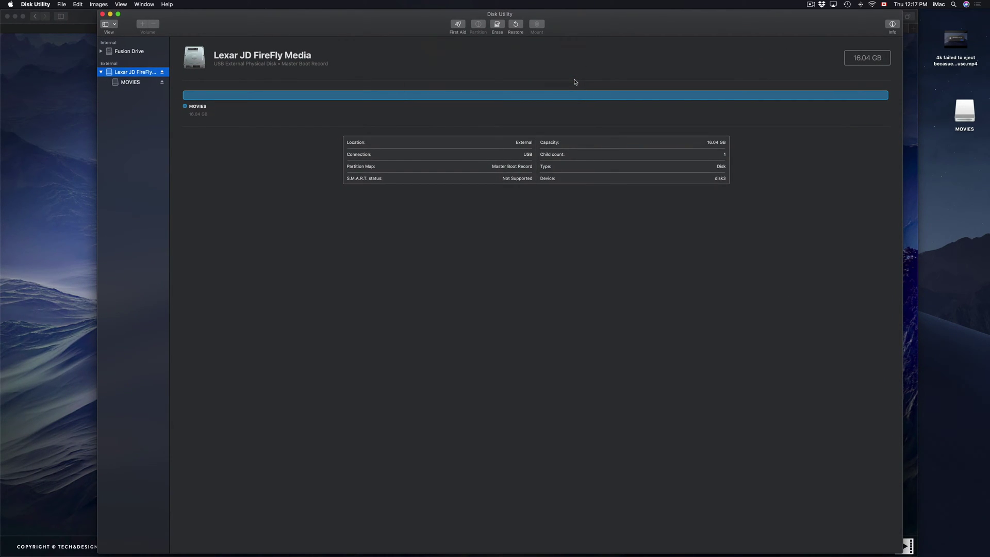
drag(597, 29, 608, 24)
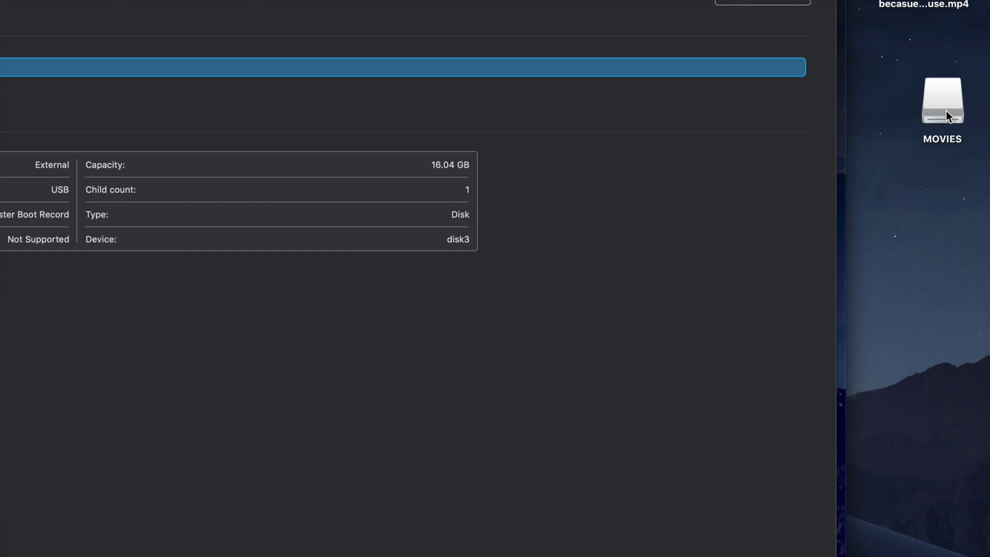
drag(946, 110, 927, 141)
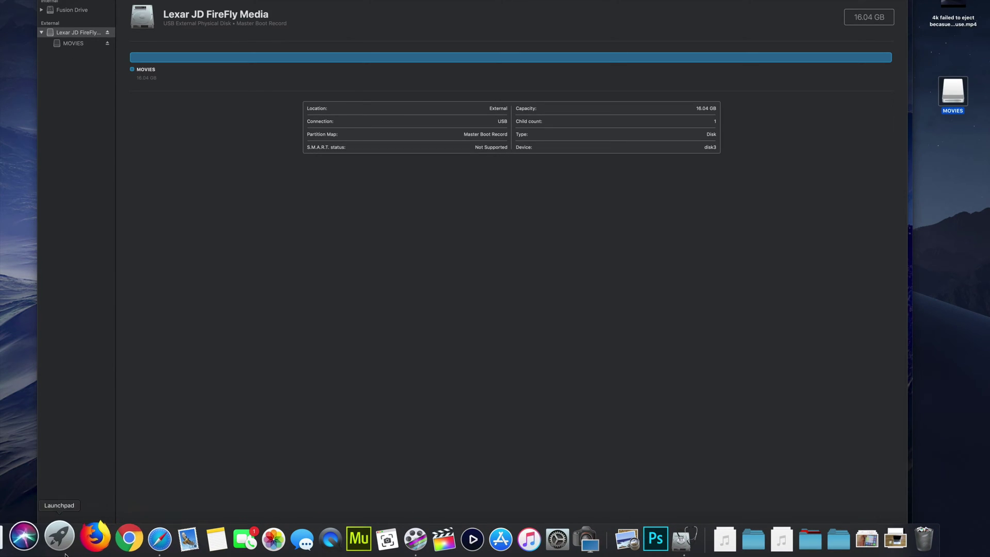
Step: Show the MOVIES drive contents in a new Finder window
click(64, 539)
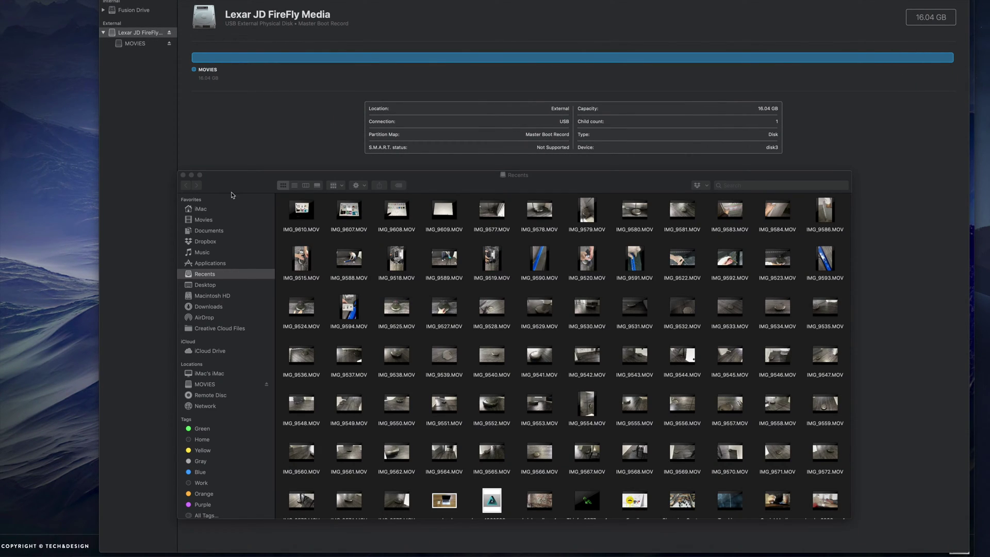
drag(241, 182, 243, 97)
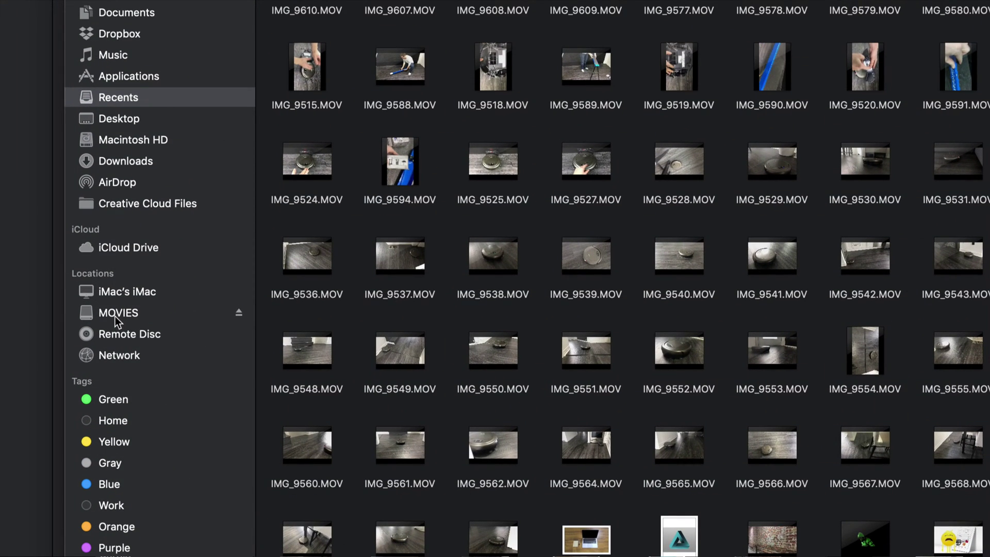
click(115, 315)
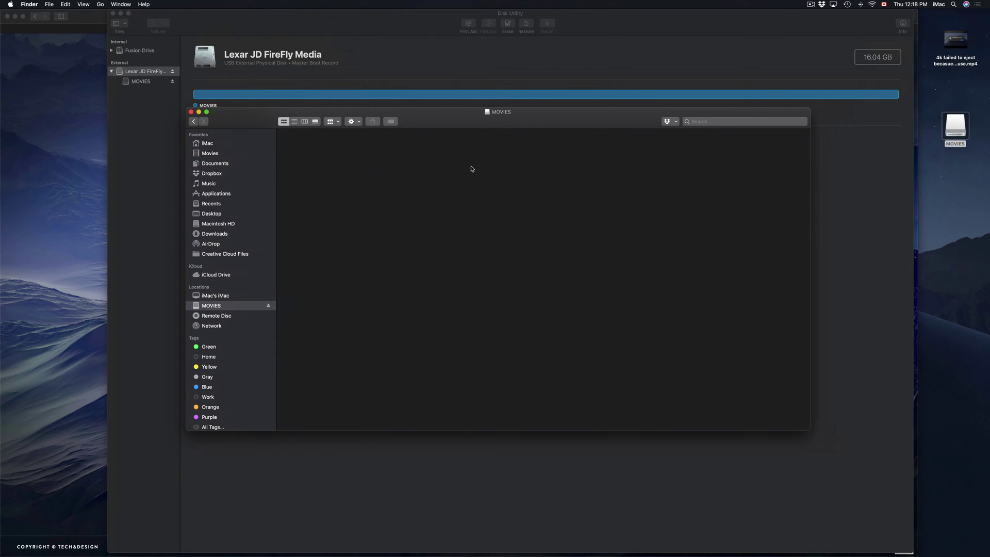
drag(532, 128, 507, 139)
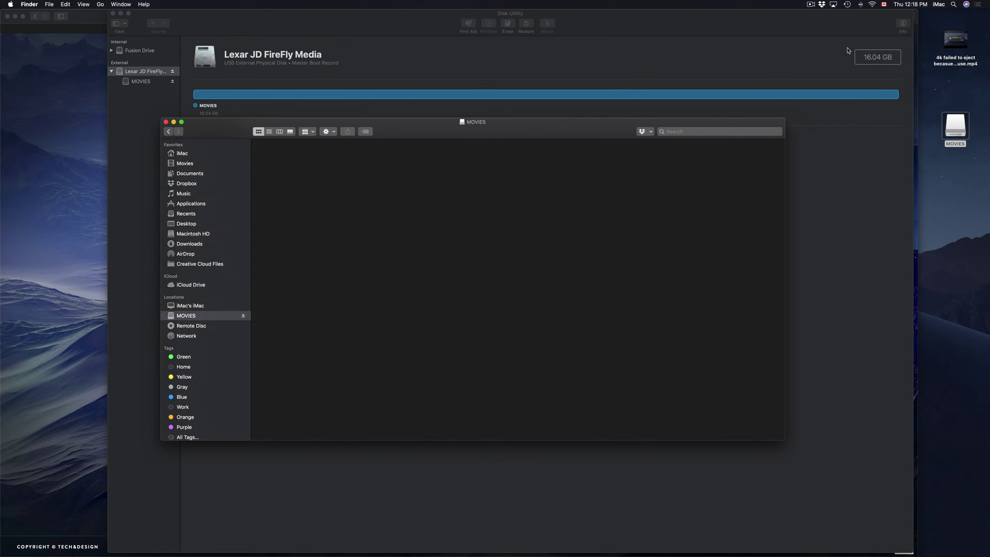
Step: Copy the 4k mp4 movie file from the desktop onto the MOVIES drive
click(955, 38)
drag(955, 38, 298, 162)
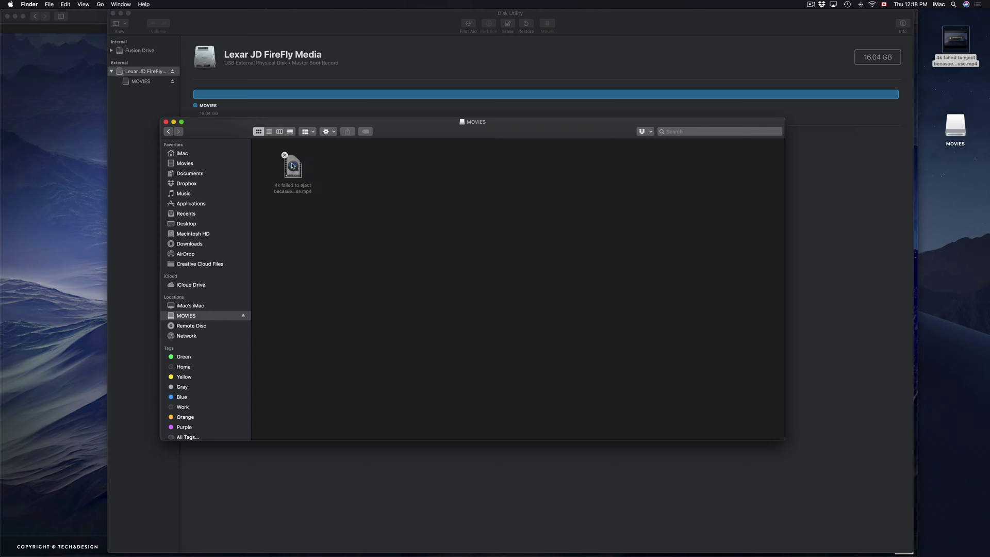
click(958, 130)
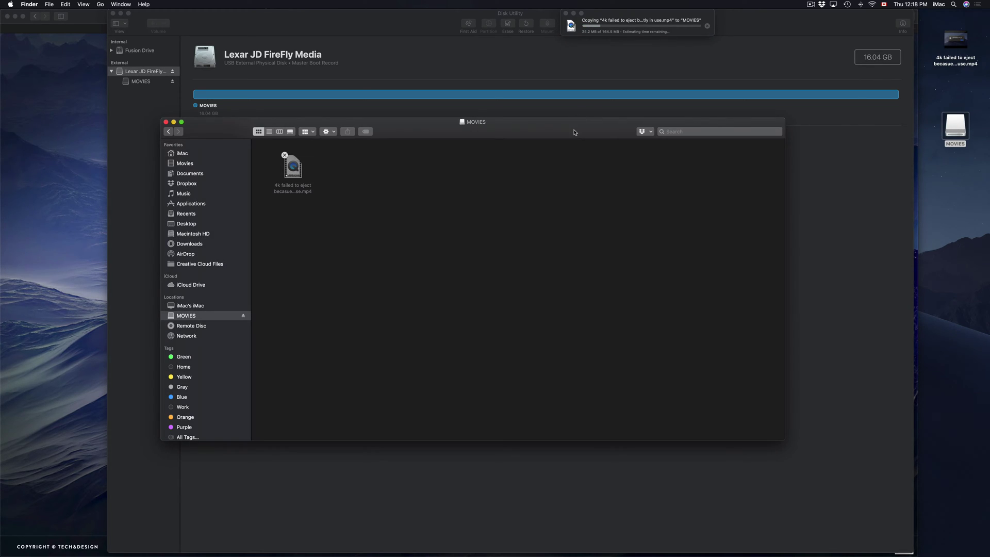
drag(726, 124, 721, 124)
click(956, 42)
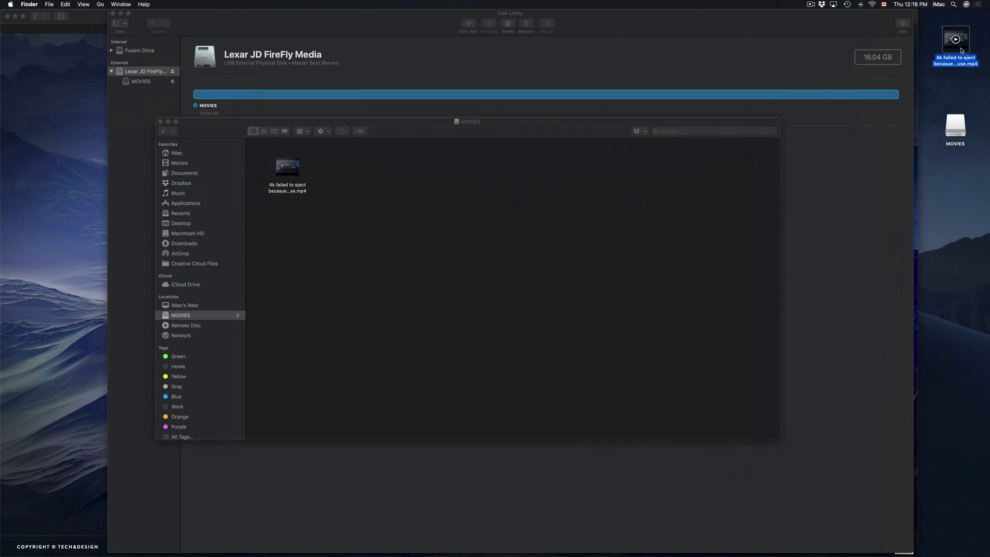
right_click(944, 85)
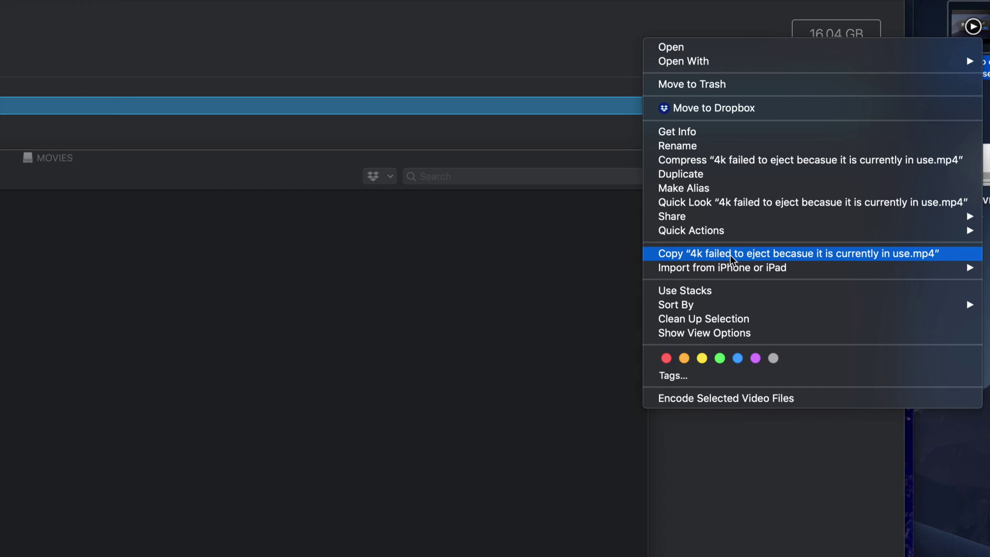
click(705, 257)
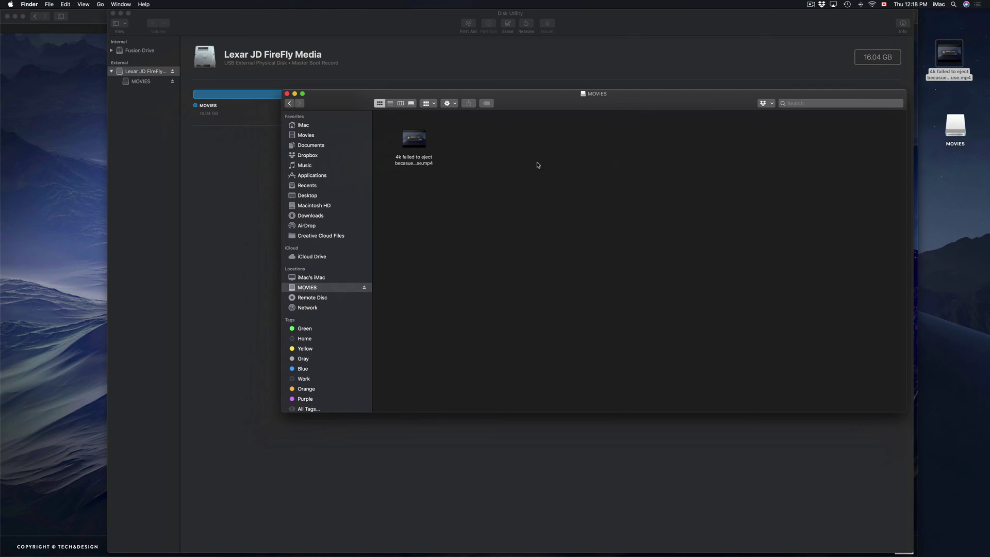
right_click(478, 160)
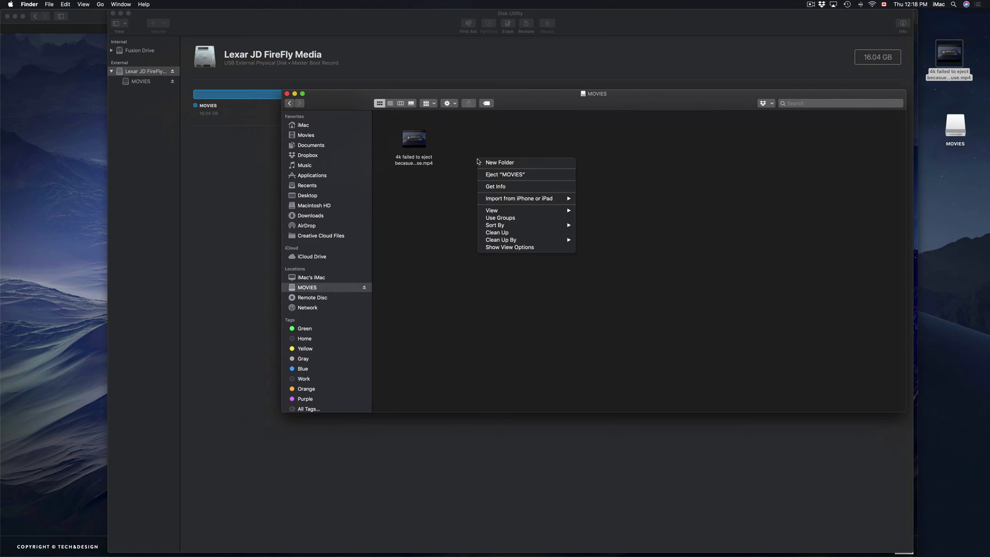
click(661, 158)
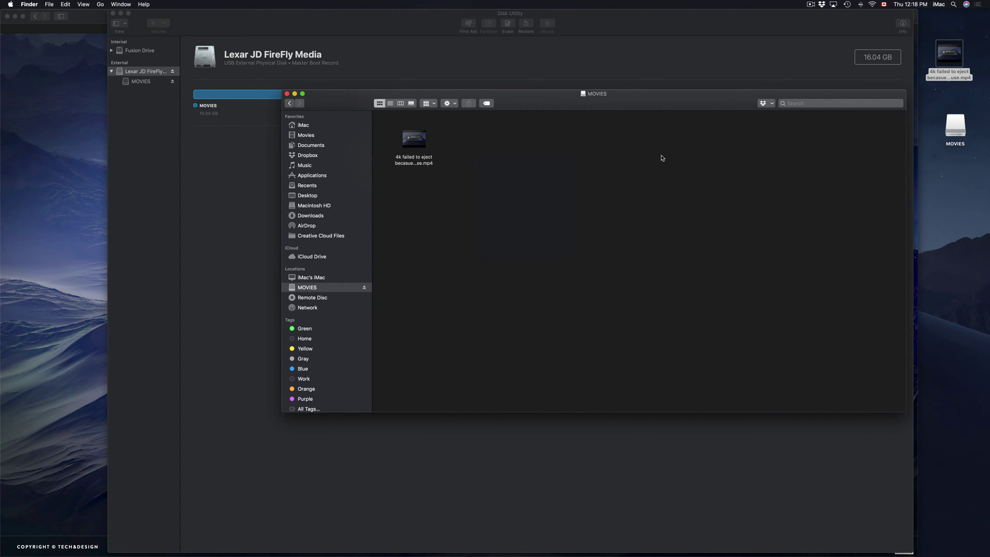